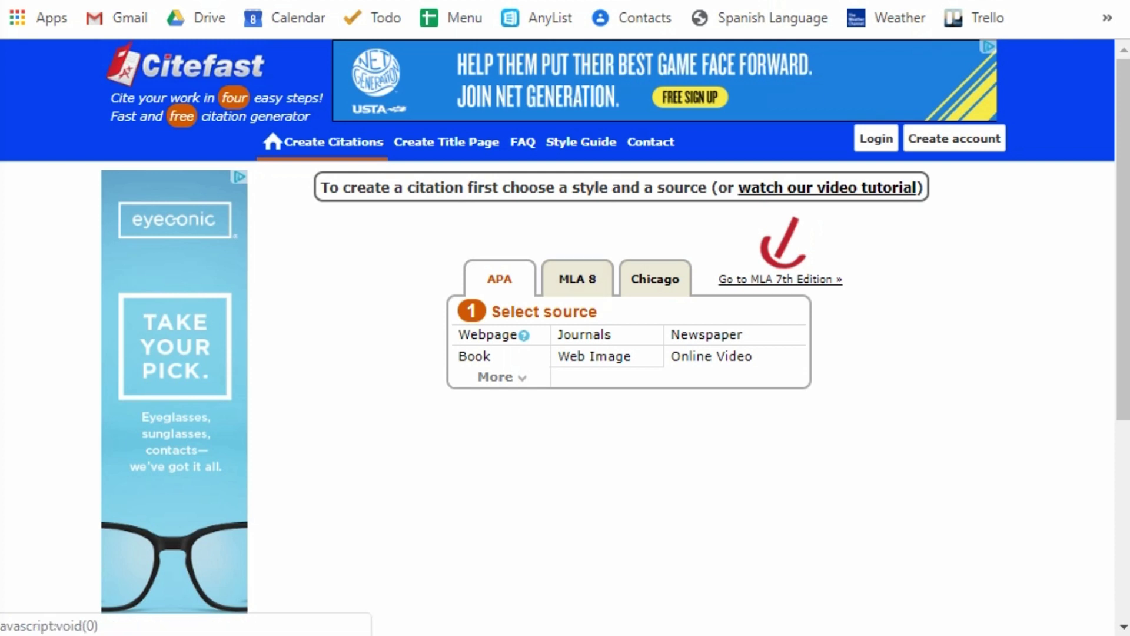
Preview the MLA 8 and Chicago citation styles, then return to APA
left_click(578, 278)
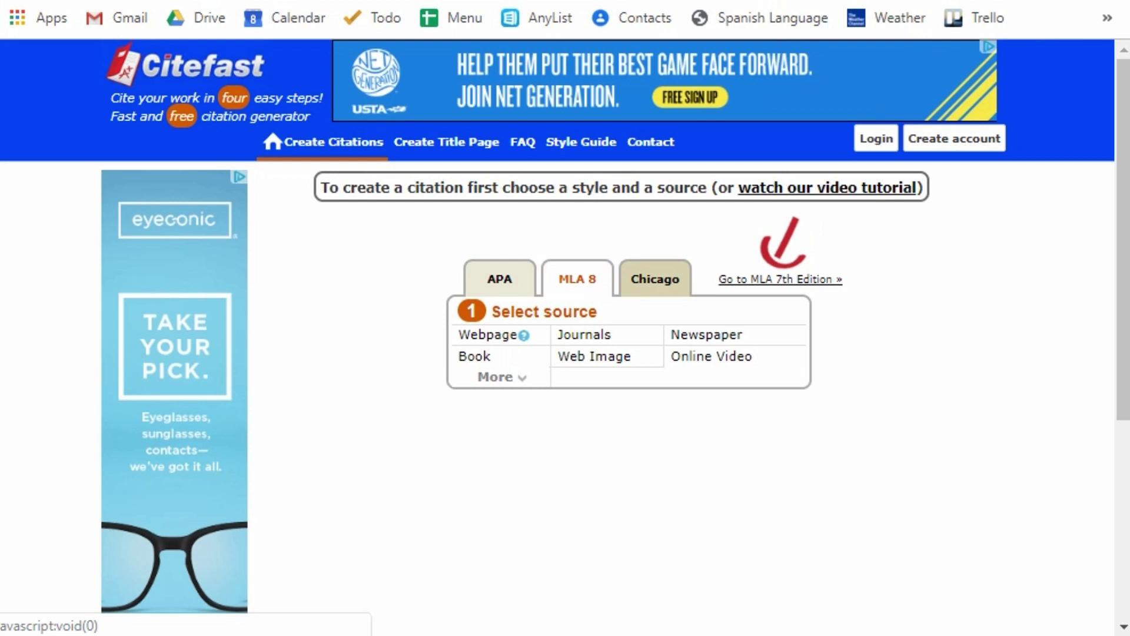
left_click(655, 279)
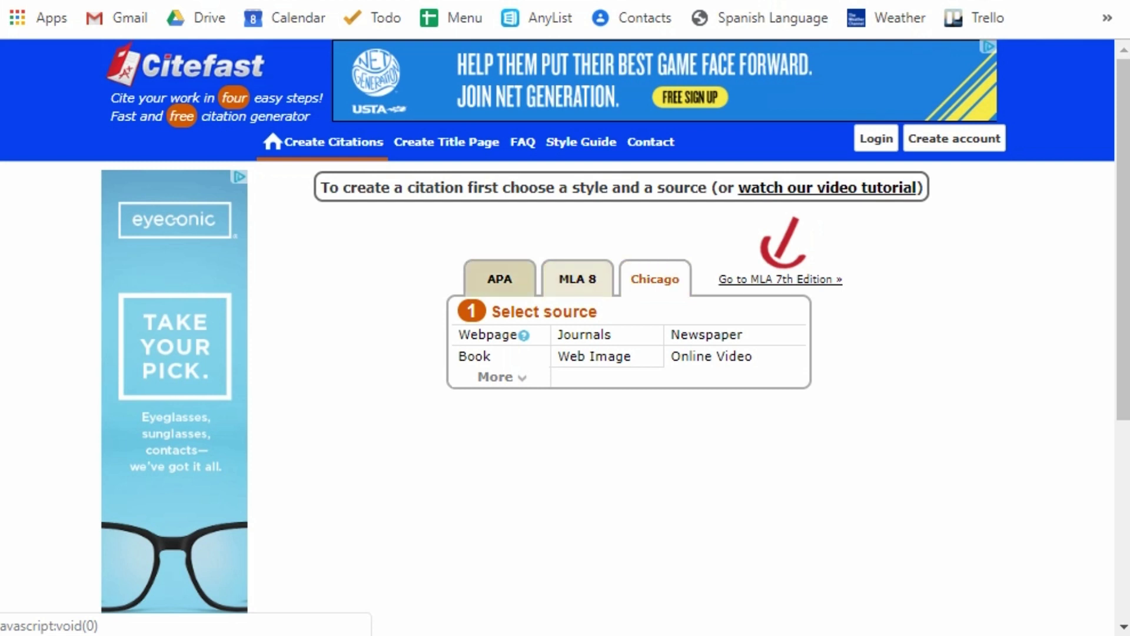
left_click(500, 279)
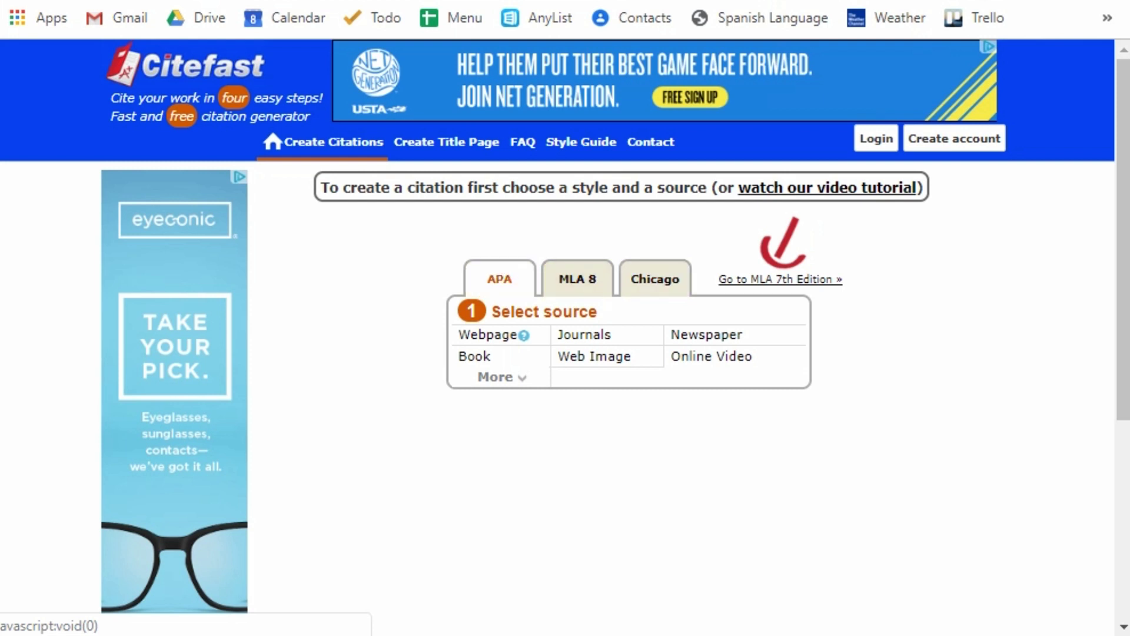
Search Journals autofill for the pasted title 'Couples Experiencing Financial Strain'
left_click(583, 334)
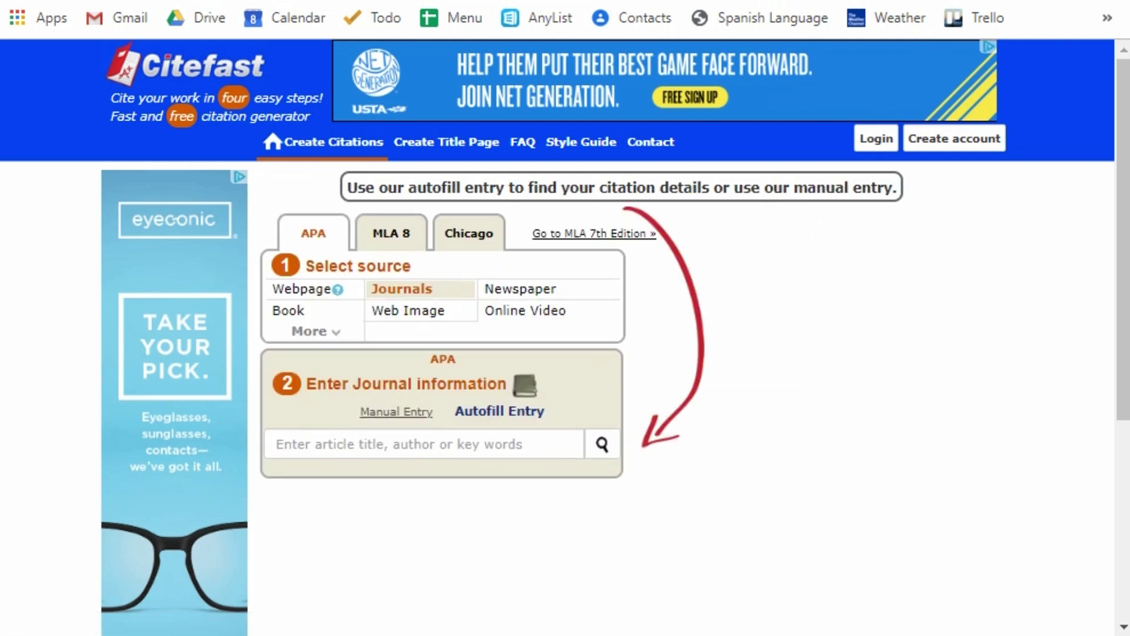
left_click(424, 444)
key("ctrl+v")
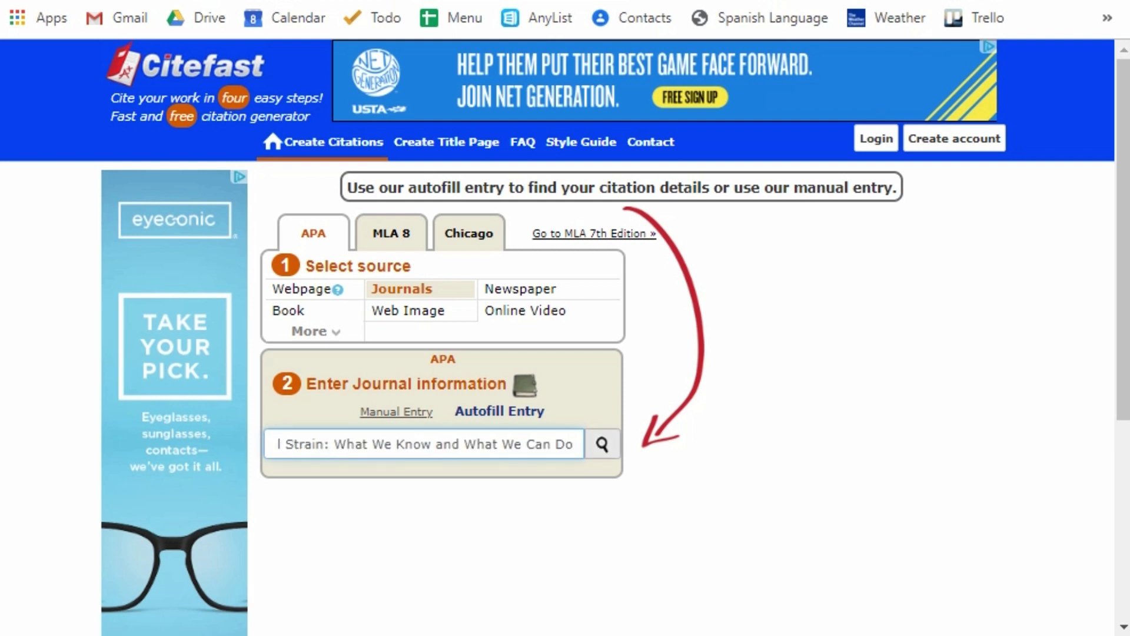
key("Return")
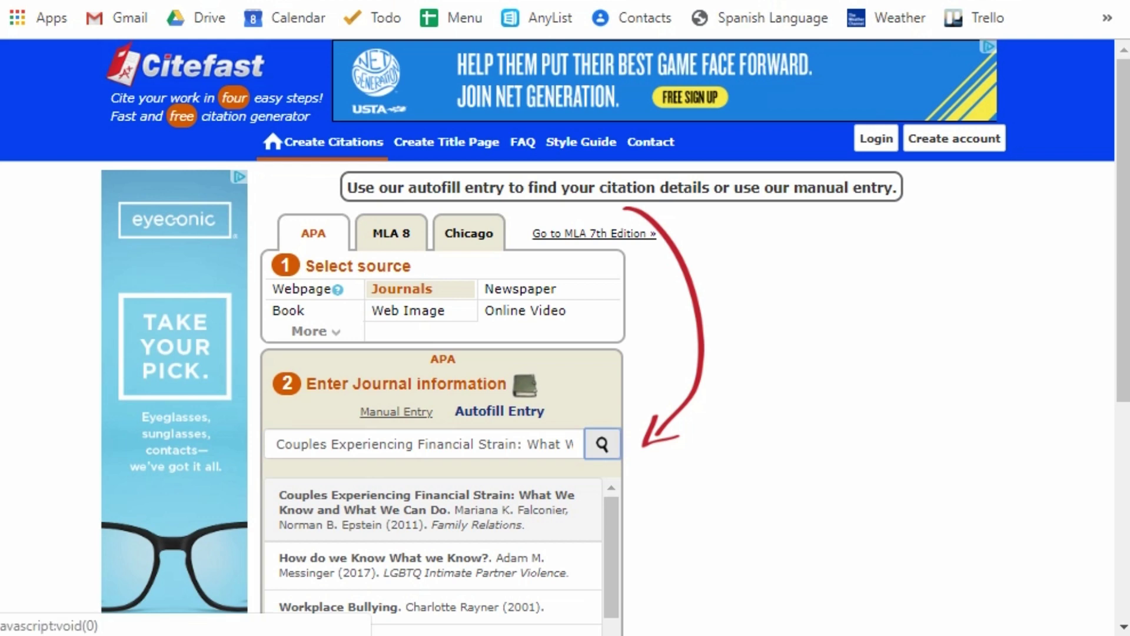
Fill the citation from the first result and lowercase 'experiencing financial strain' in the title
left_click(427, 509)
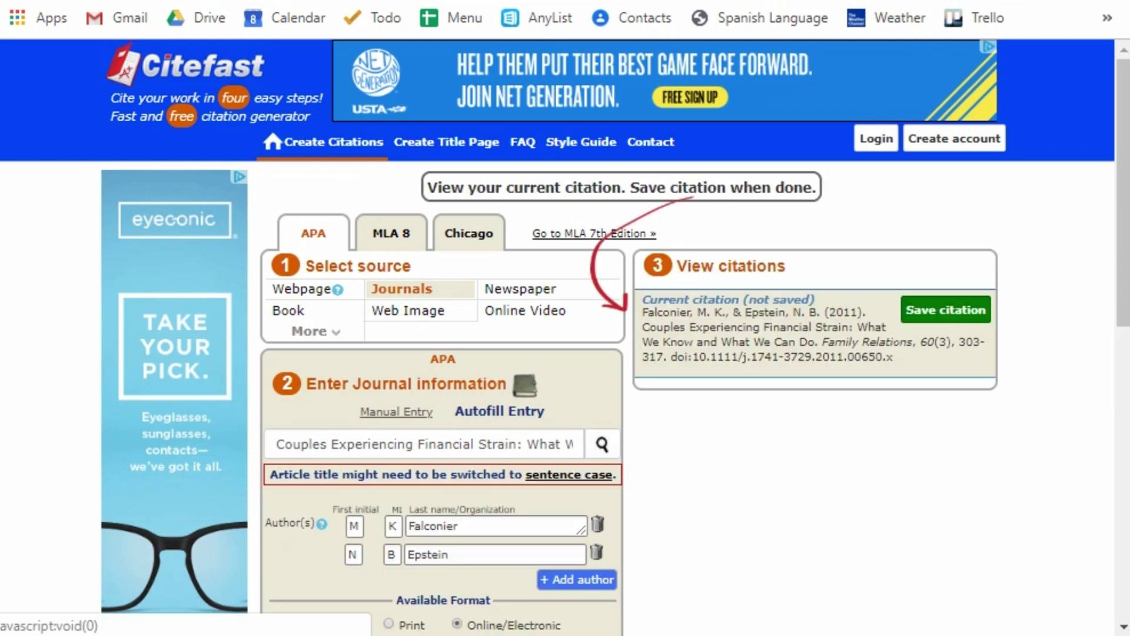
scroll(565, 337, "down", 6)
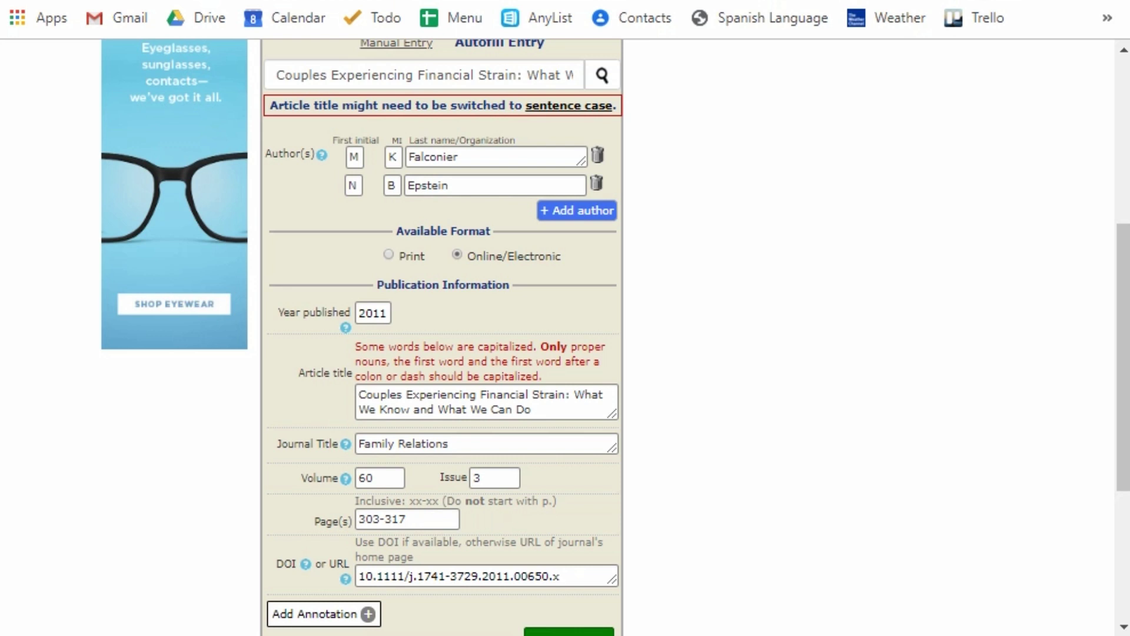
left_click(413, 394)
key("BackSpace")
type("e")
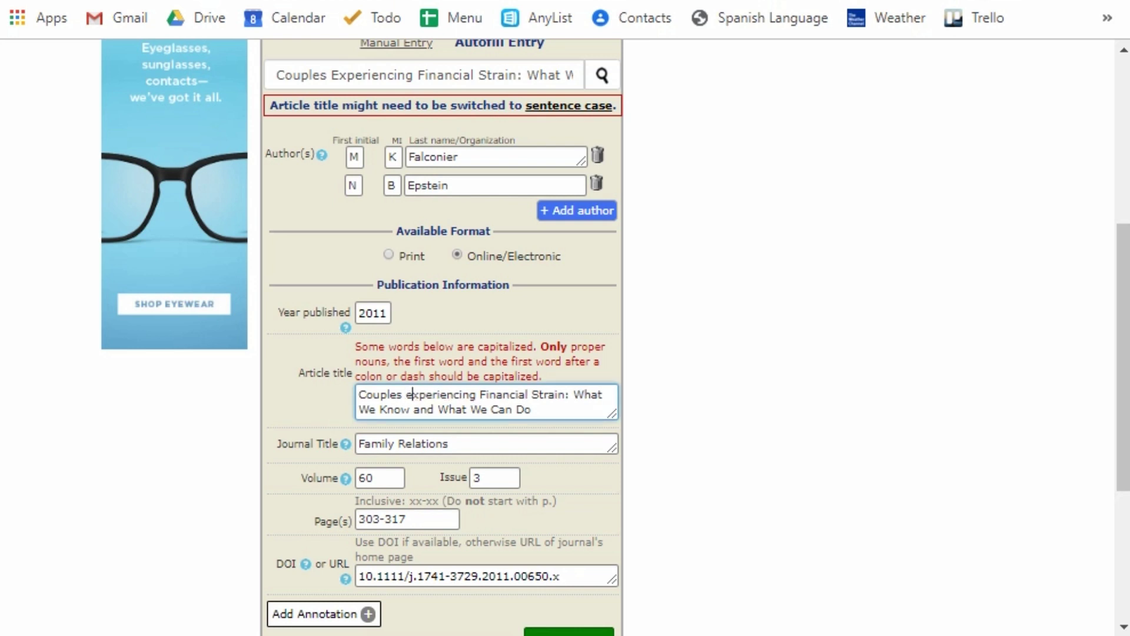
key("Right")
key("BackSpace")
type("f")
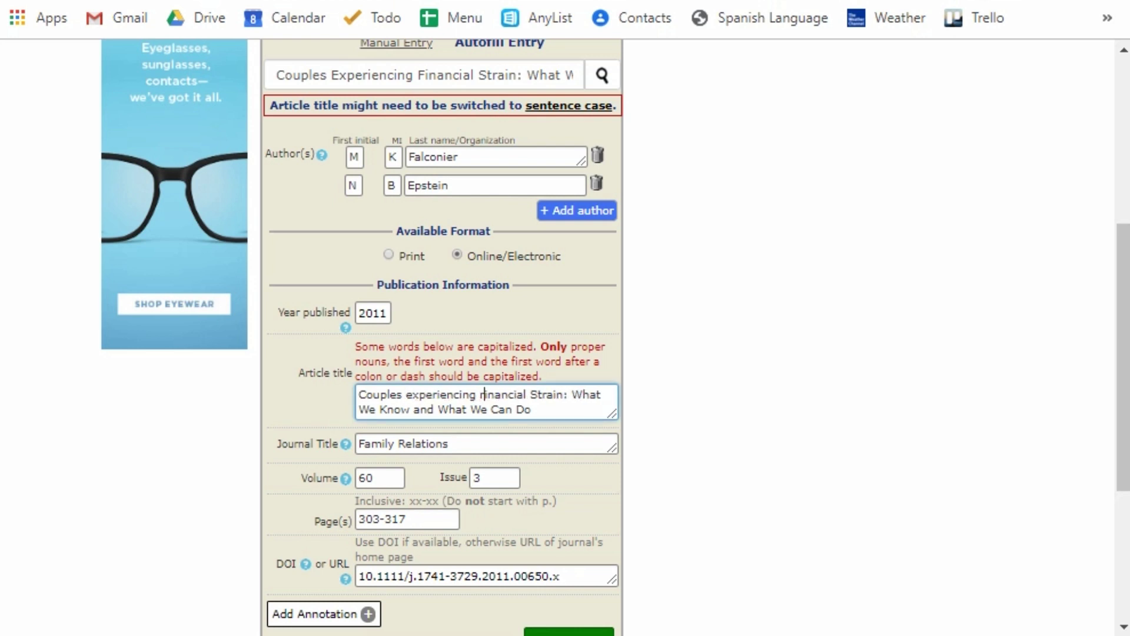
left_click(437, 414)
key("ctrl+Right")
key("Right")
key("BackSpace")
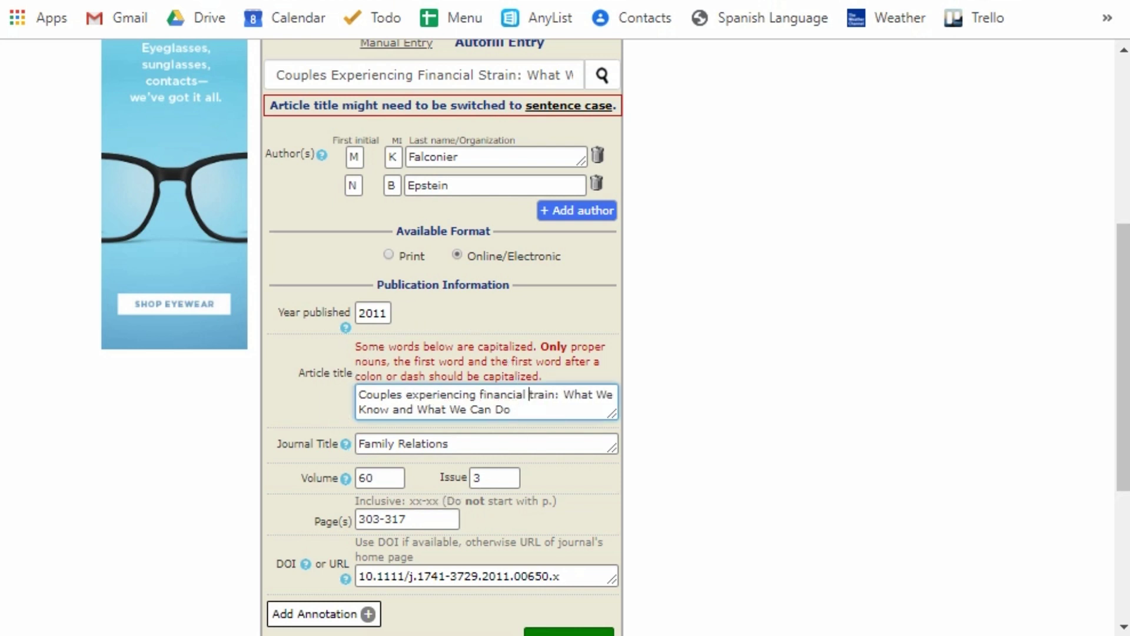
type("s")
Lowercase the subtitle words after 'What' so it reads 'What we know and what we can do'
key("ctrl+Right")
key("ctrl+Right")
key("Right")
key("BackSpace")
type("w")
key("ctrl+Right")
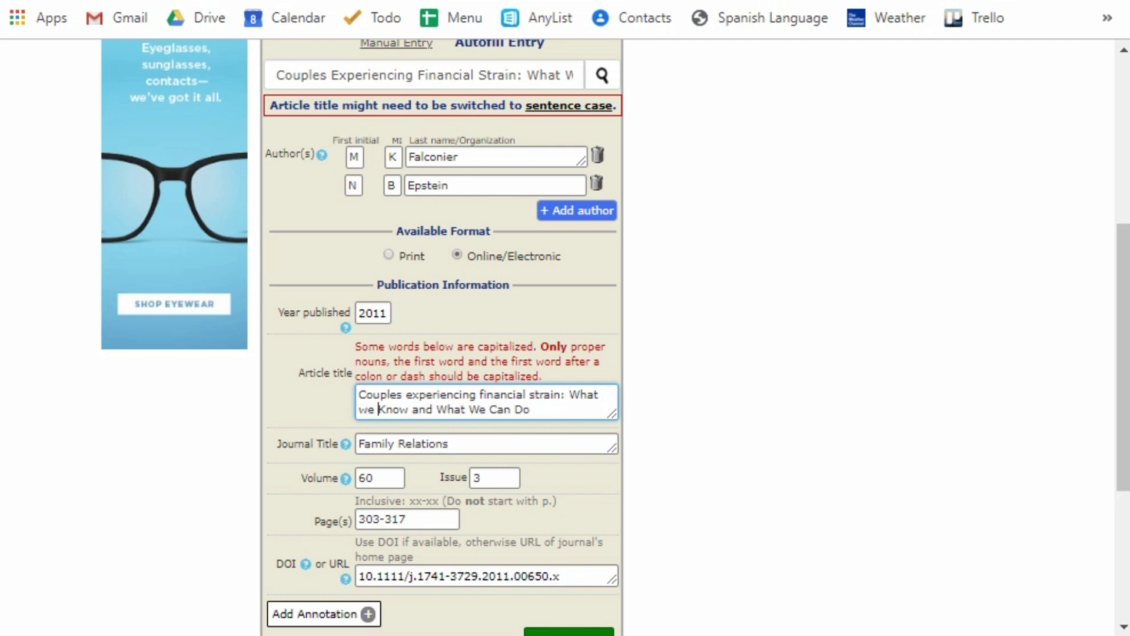
key("Right")
key("BackSpace")
type("k")
key("ctrl+Right")
key("ctrl+Right")
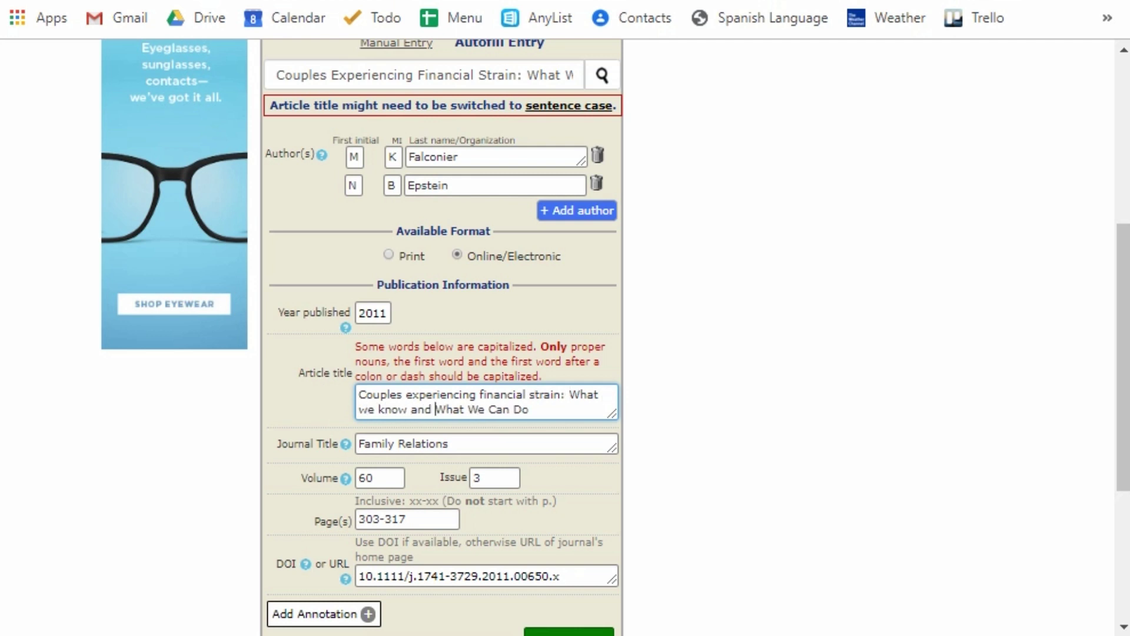
key("Right")
key("BackSpace")
type("w")
key("ctrl+Right")
key("Right")
key("BackSpace")
type("w")
key("ctrl+Right")
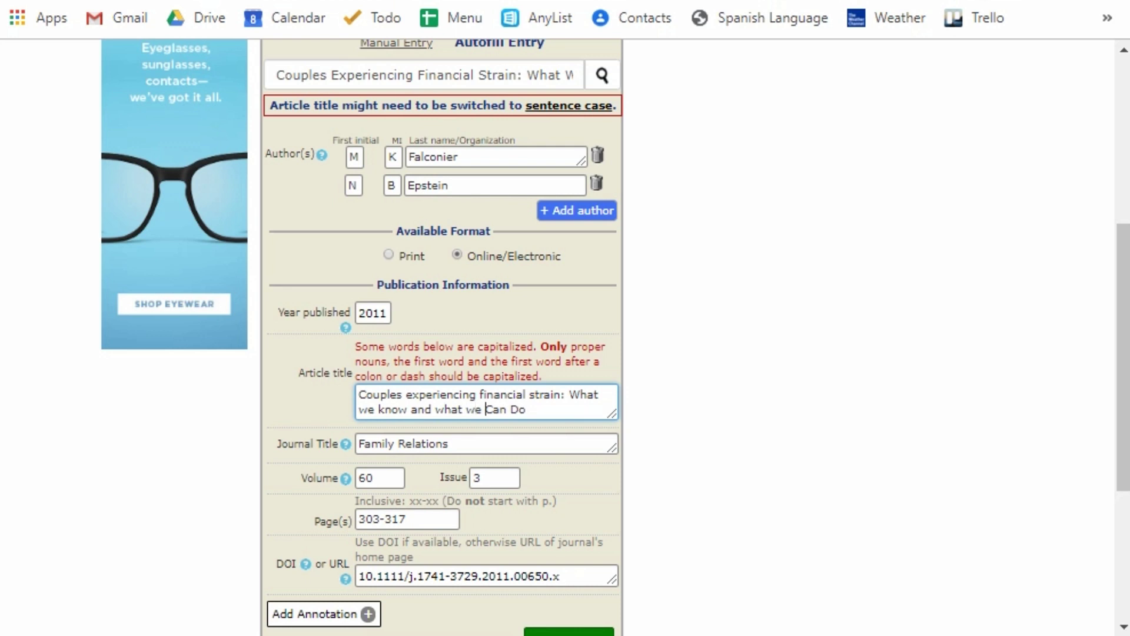
key("Right")
key("BackSpace")
type("c")
key("ctrl+Right")
key("Right")
key("BackSpace")
type("d")
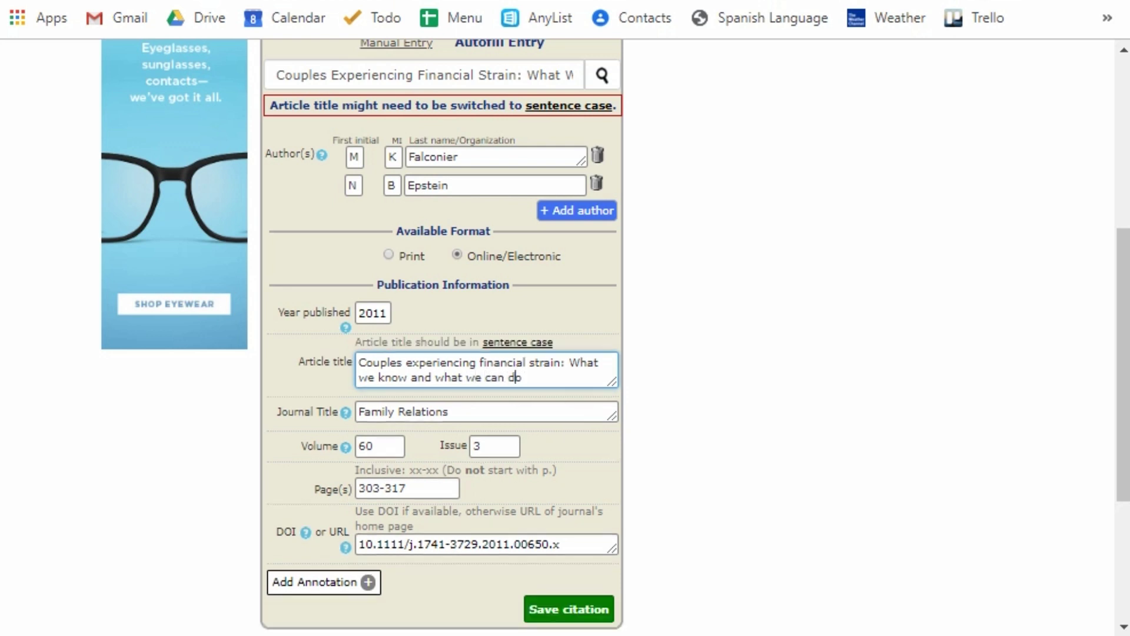
Save the APA journal citation and show its copyable reference text and in-text citation
scroll(615, 337, "down", 1)
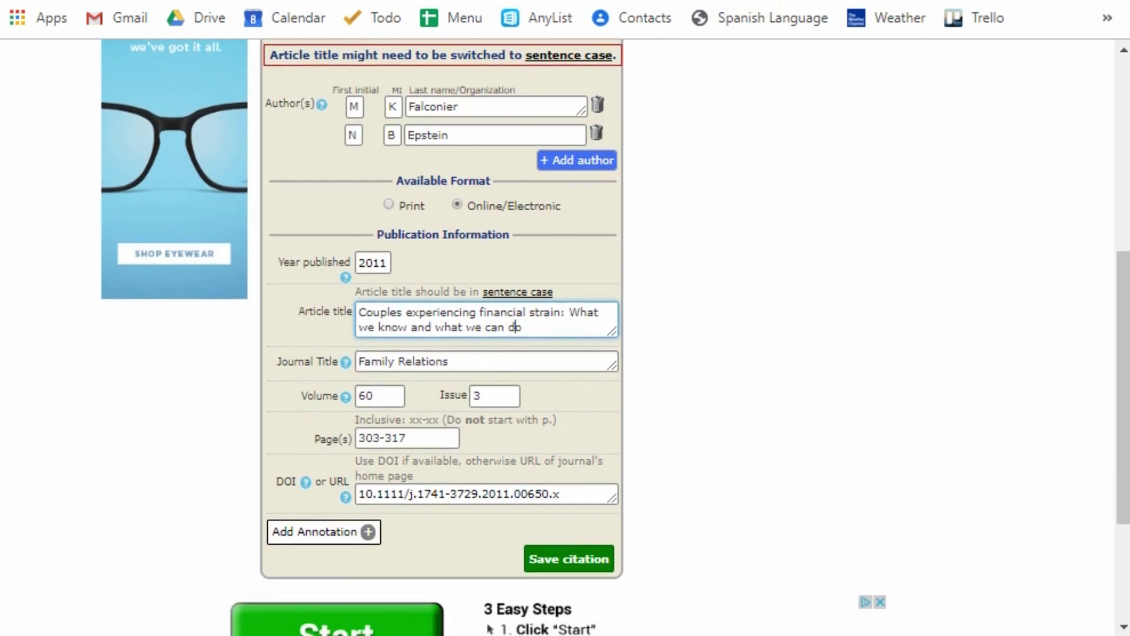
left_click(569, 559)
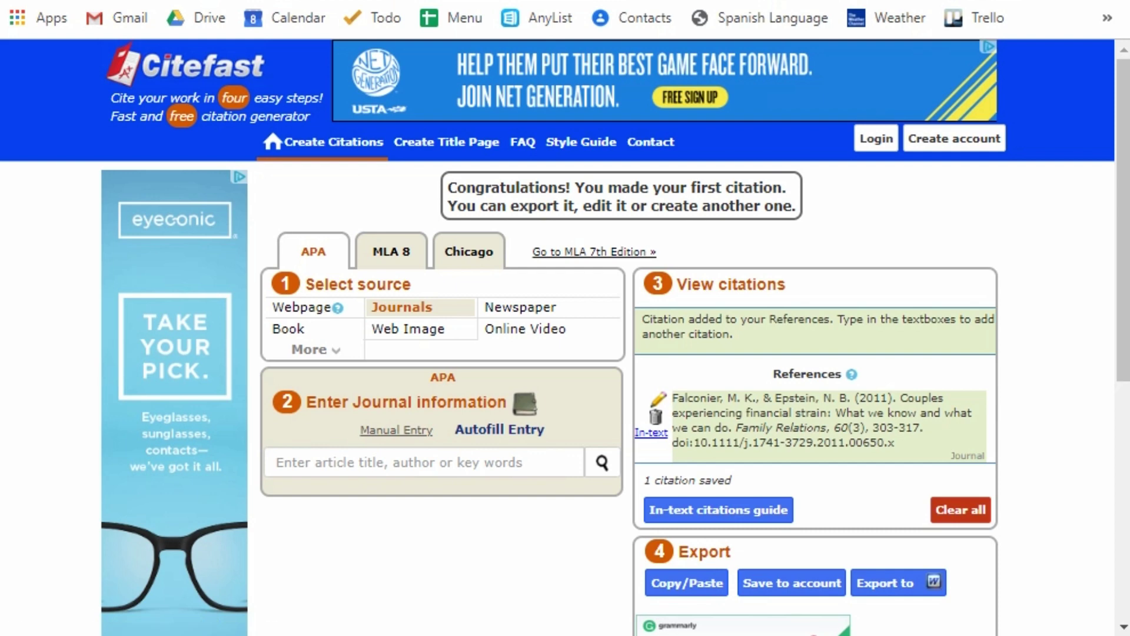
left_click(687, 583)
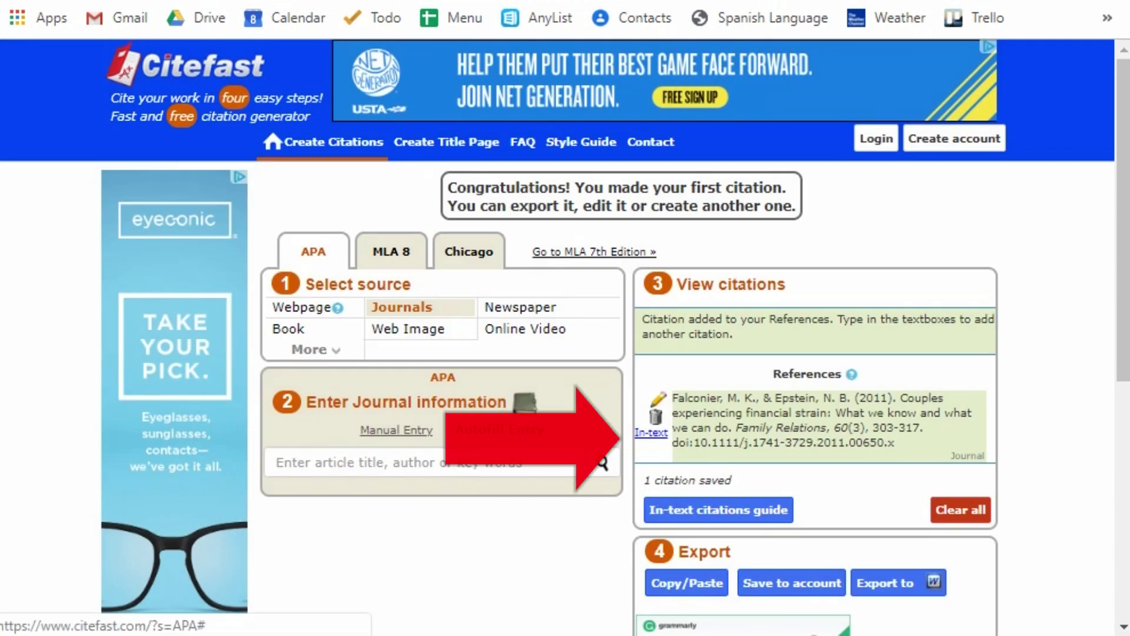
left_click(651, 432)
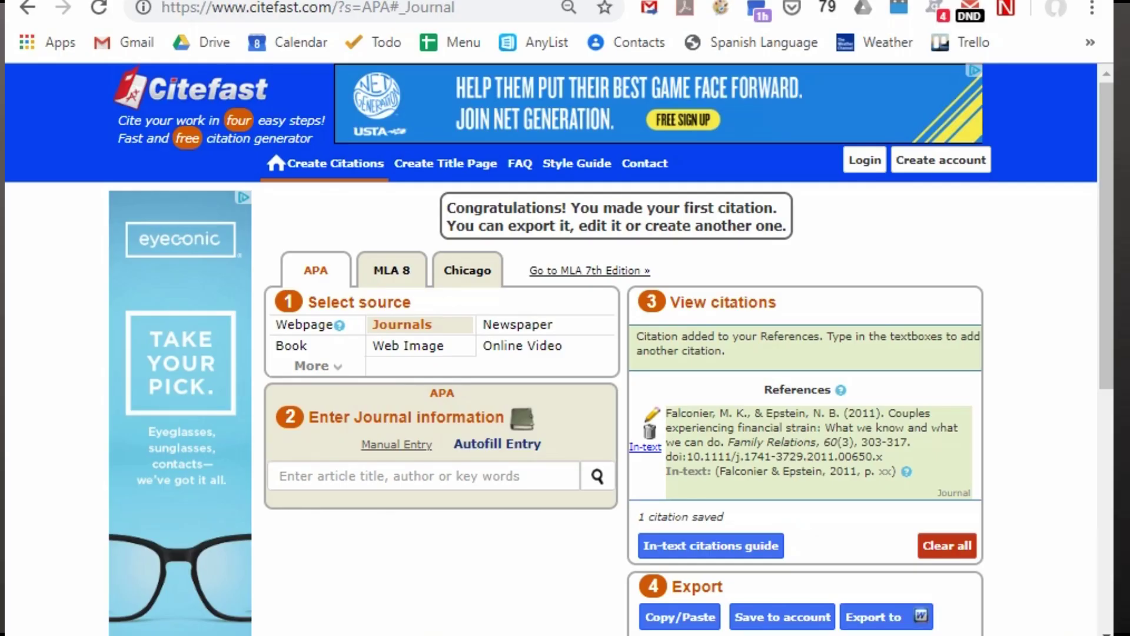
Search autofill for the second article's pasted title, then switch to manual journal entry
type("Solution-focused financial therapy with couples")
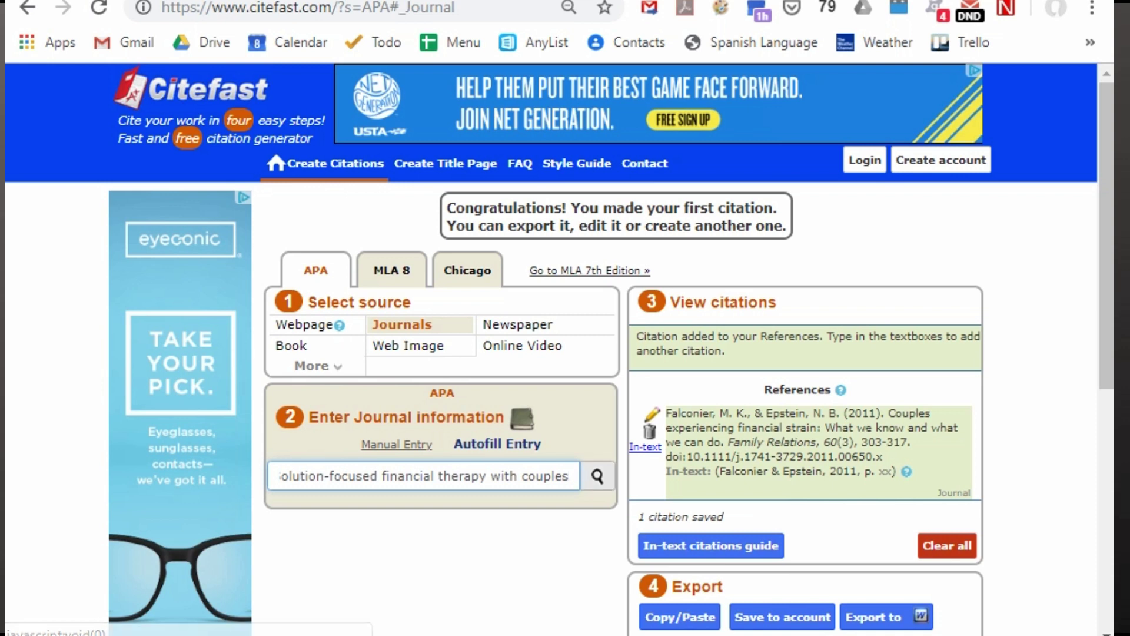
key("Return")
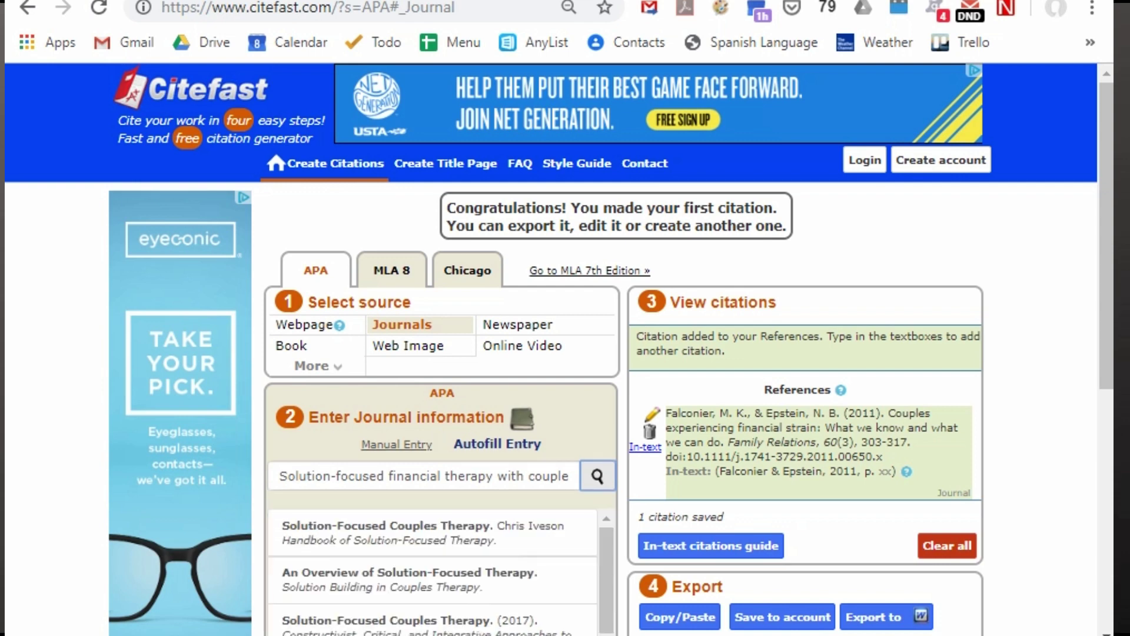
left_click(396, 445)
scroll(396, 445, "down", 2)
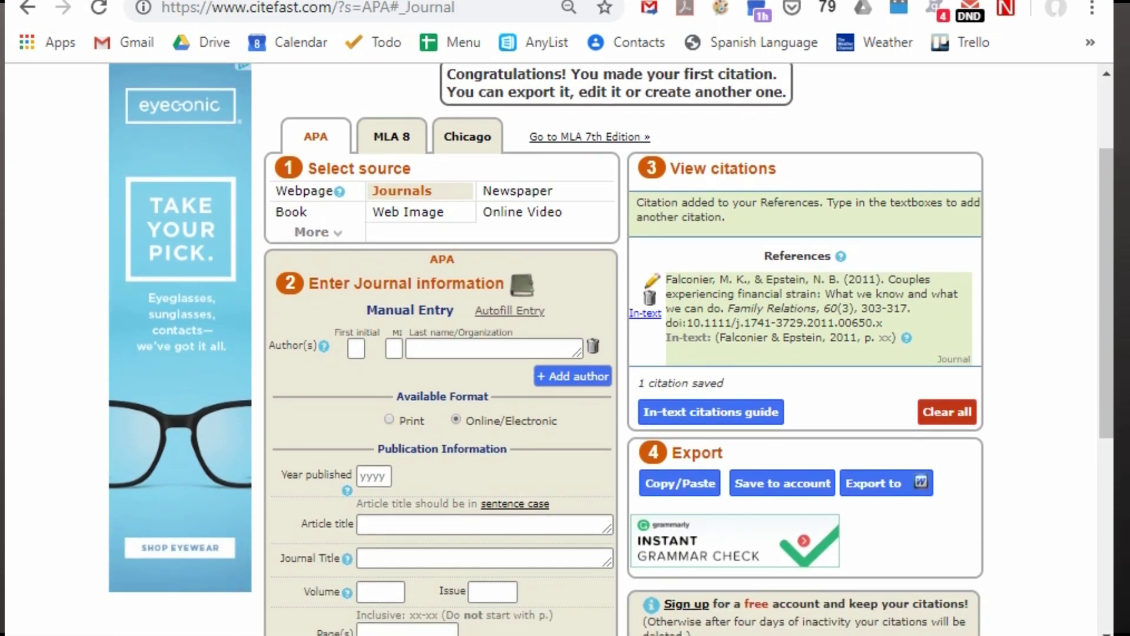
Enter the first author's initials T and E
left_click(355, 348)
type("t")
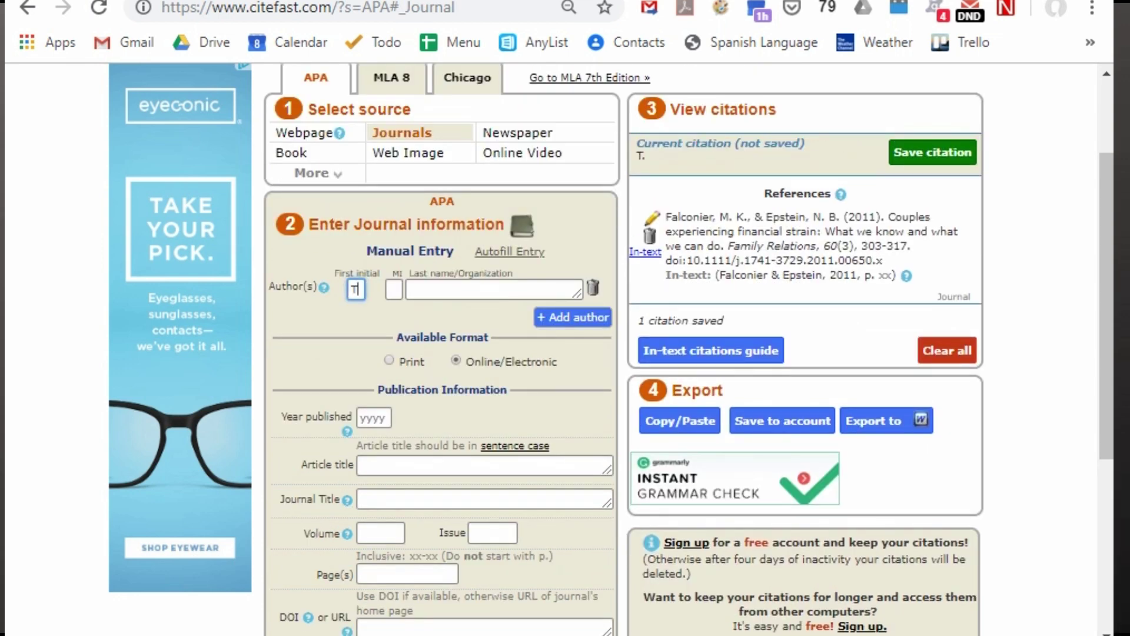
key("Tab")
type("e")
key("Tab")
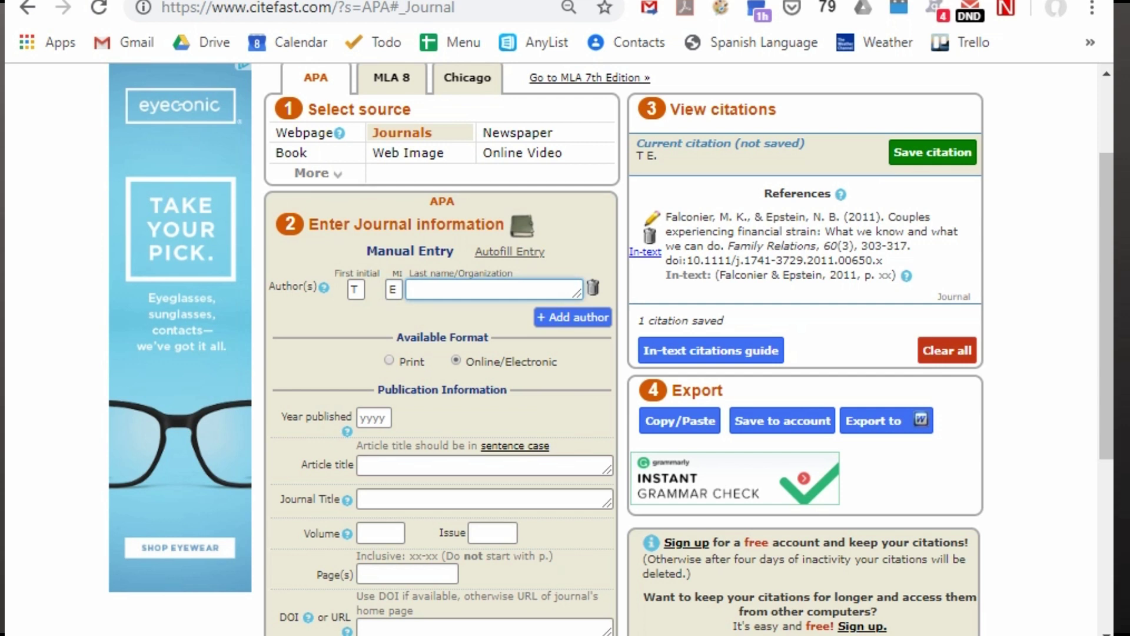